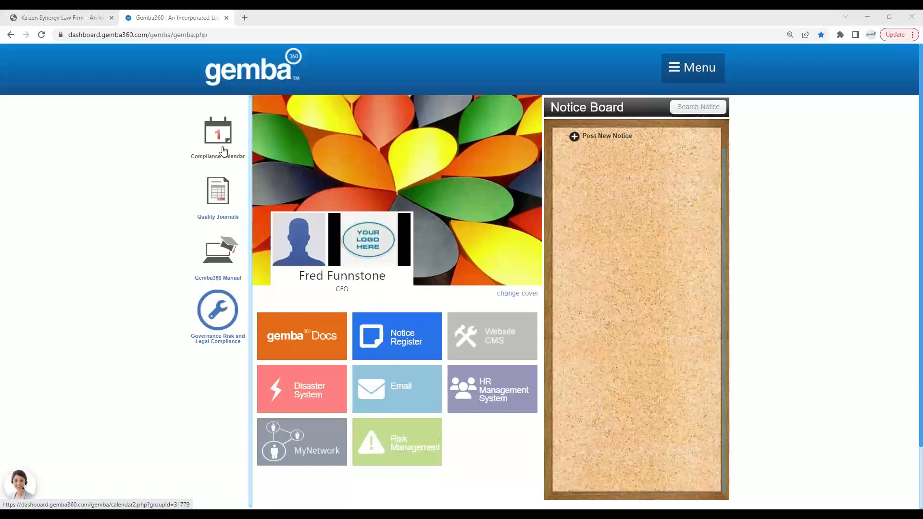
# Open the Compliance Calendar, look over September 2022 and switch it to the details view
pyautogui.click(222, 144)
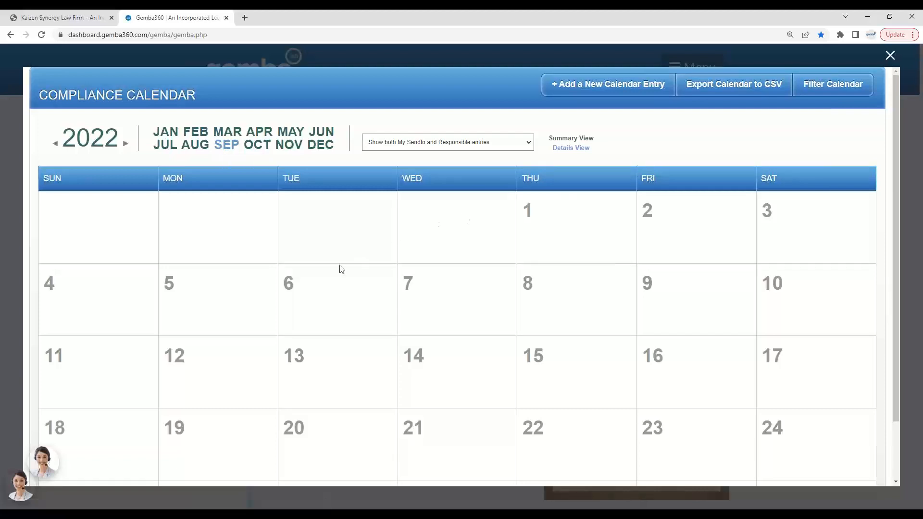
pyautogui.scroll(-2, 340, 272)
pyautogui.scroll(2, 340, 271)
pyautogui.scroll(-2, 340, 272)
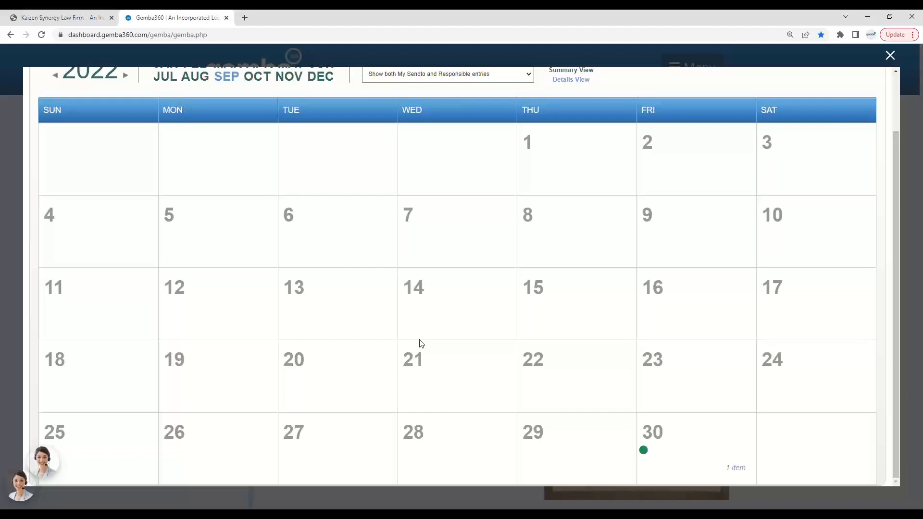
pyautogui.scroll(2, 522, 206)
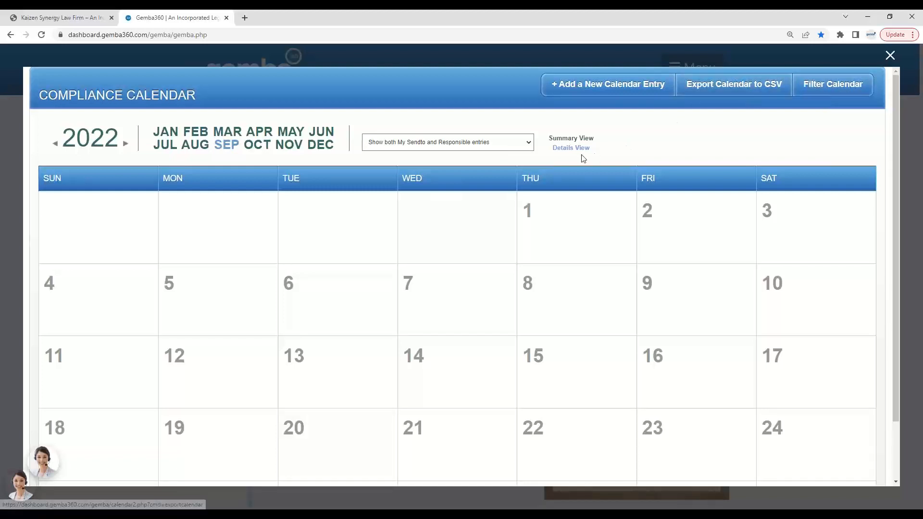
pyautogui.click(567, 153)
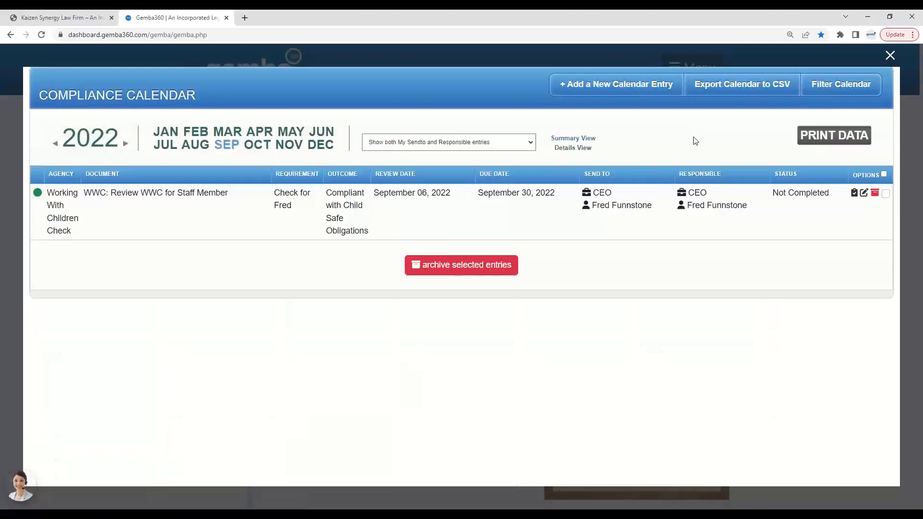
# Preview the printout of the September 2022 calendar entries, cancel printing and close the calendar
pyautogui.click(848, 140)
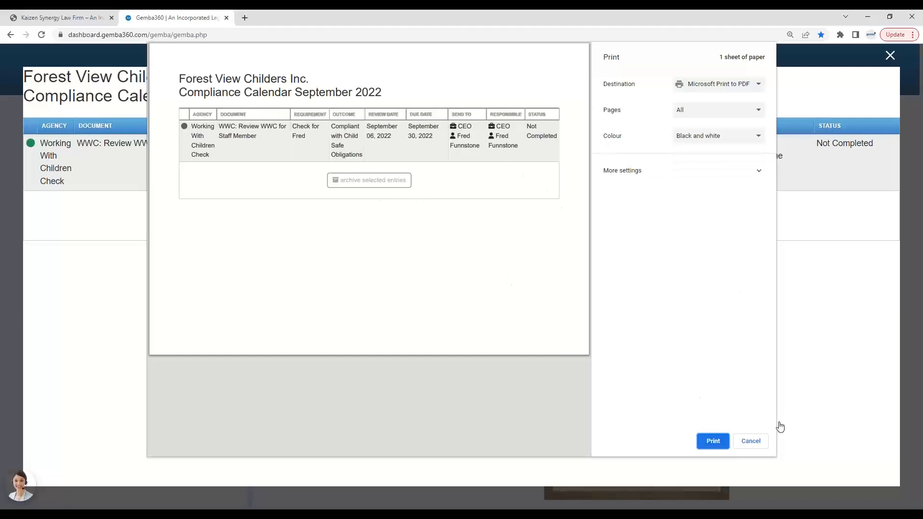
pyautogui.click(755, 443)
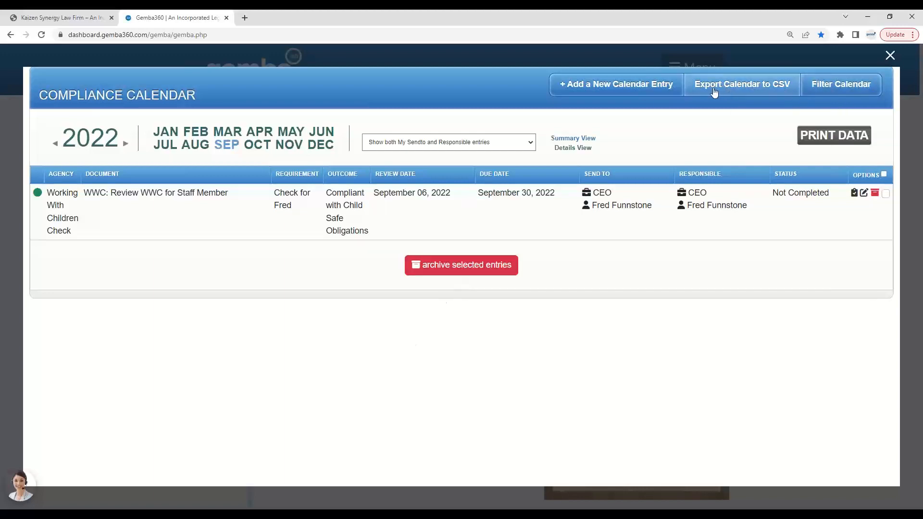
pyautogui.click(890, 56)
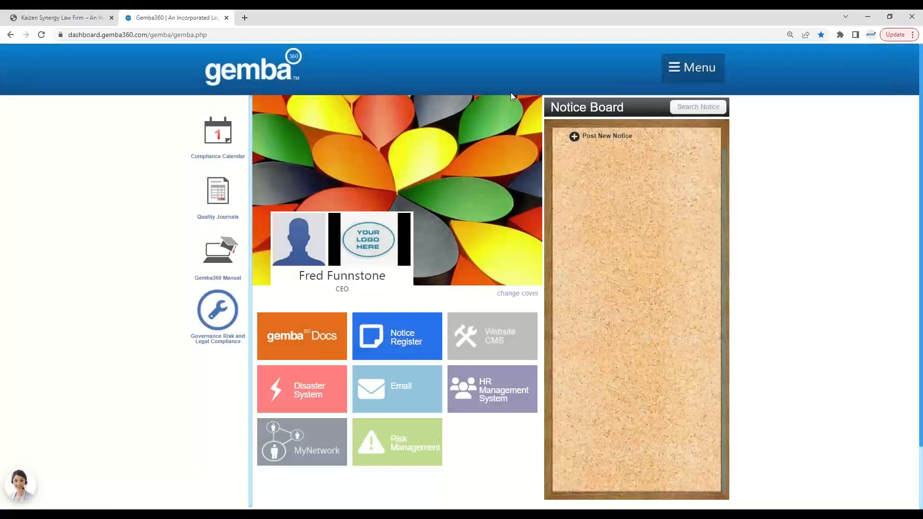
# Start a new compliance calendar entry with area Physical Resources, agency ABCD Community Centre and compliance document "Fridge Audit Record"
pyautogui.click(213, 143)
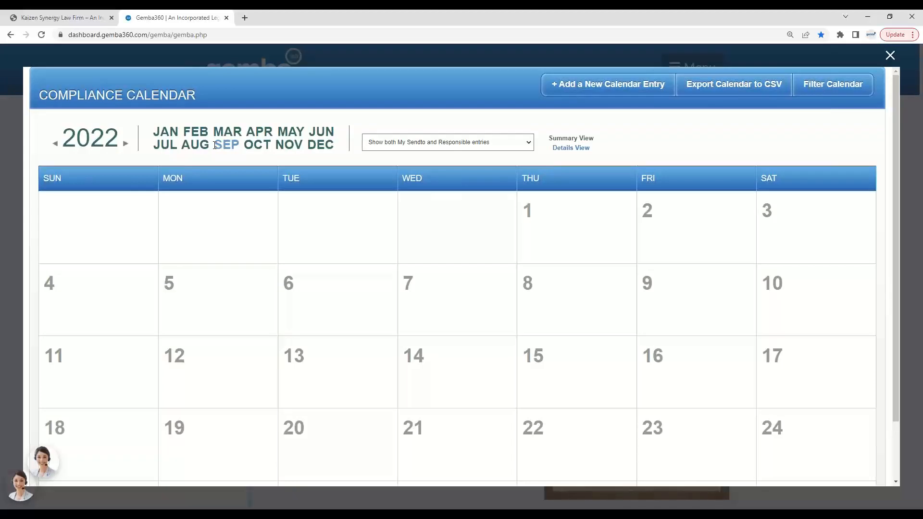
pyautogui.click(572, 85)
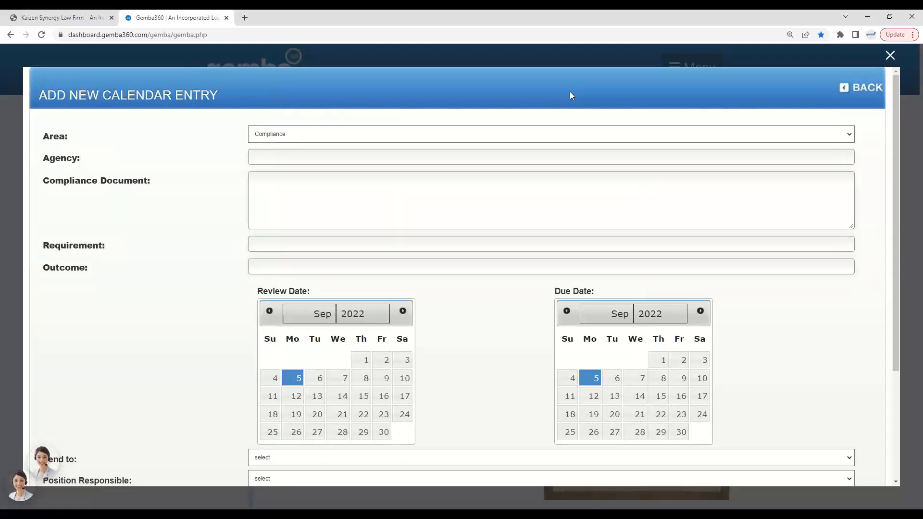
pyautogui.click(340, 135)
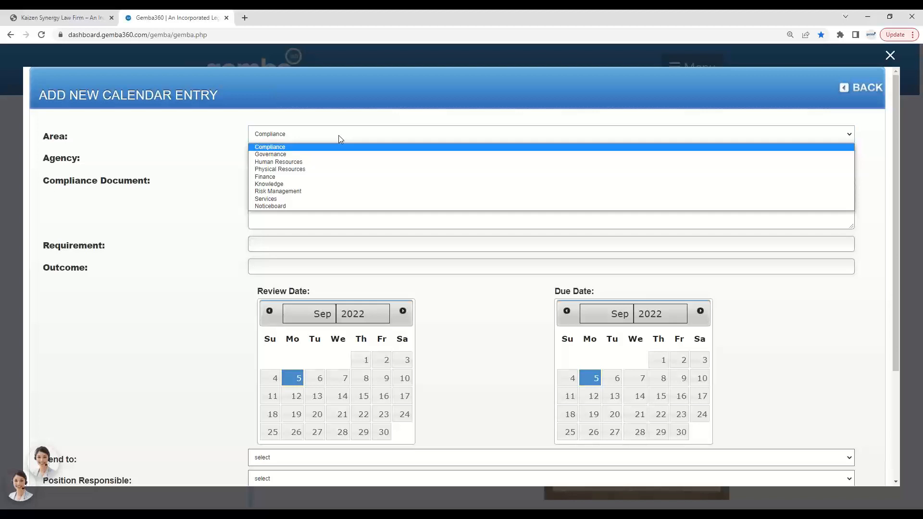
pyautogui.click(282, 169)
pyautogui.click(261, 160)
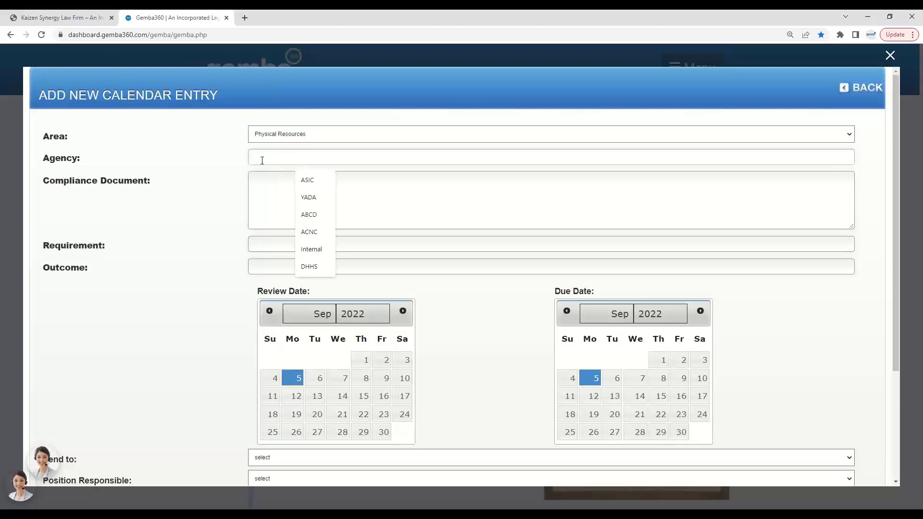
pyautogui.write('ABCD Community Centre')
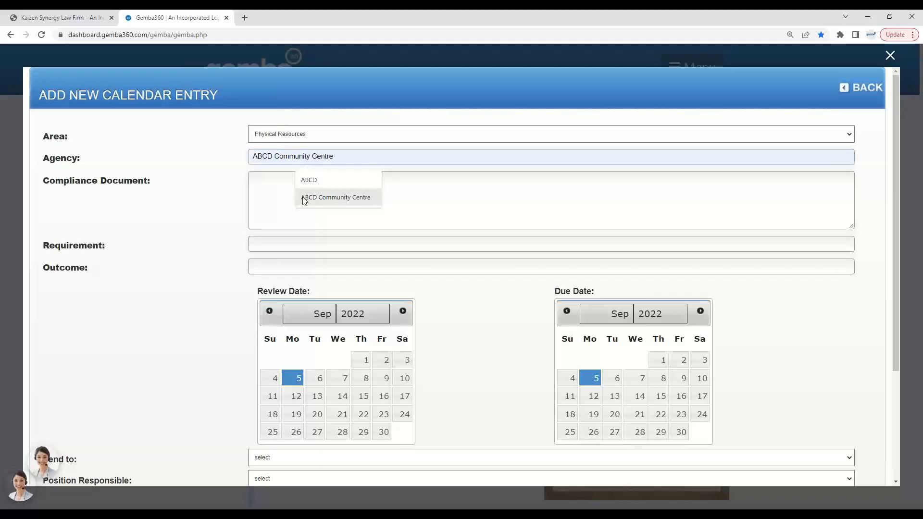
pyautogui.click(308, 198)
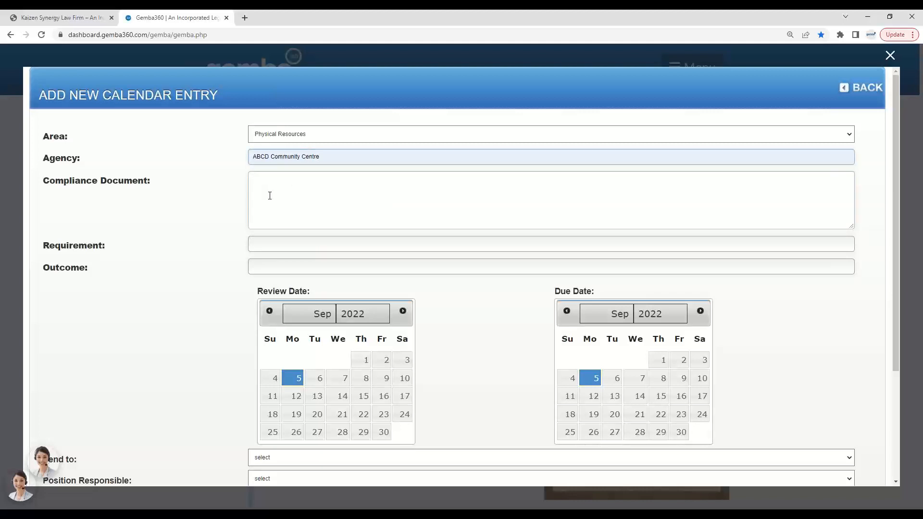
pyautogui.write('Fridge Audit Reco0rd')
# Enter the requirement "Check the Fridge temperature and record it here (below)" for the new calendar entry
pyautogui.click(275, 246)
pyautogui.write('Check t')
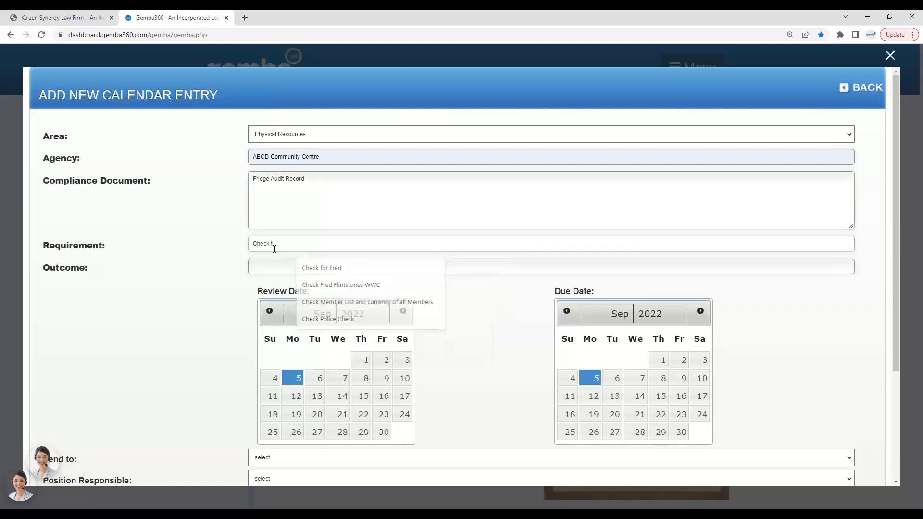
pyautogui.write('he Friedge')
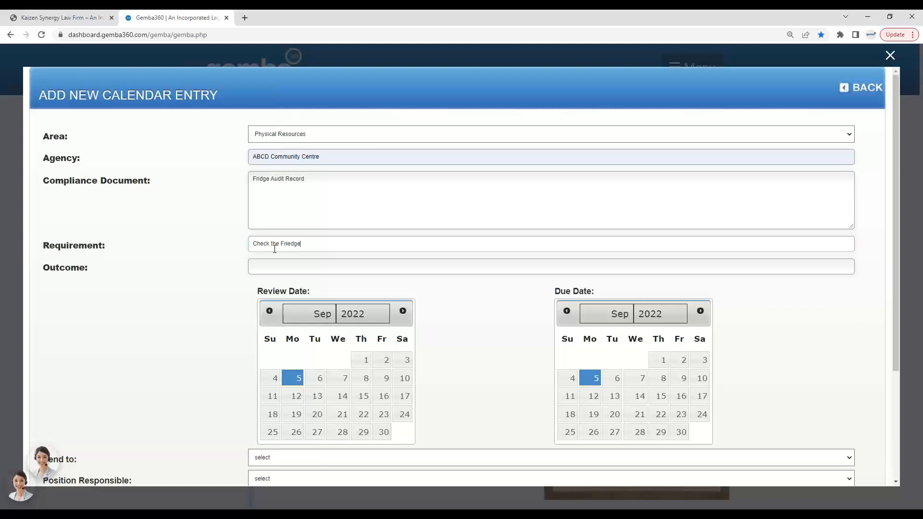
pyautogui.press('BackSpace')
pyautogui.press('BackSpace')
pyautogui.press('BackSpace')
pyautogui.write('idge Temp')
pyautogui.press('BackSpace')
pyautogui.press('BackSpace')
pyautogui.press('BackSpace')
pyautogui.press('BackSpace')
pyautogui.write('tem')
pyautogui.write('pera')
pyautogui.write('ture')
pyautogui.write(' and recor')
pyautogui.write('d it in G')
pyautogui.press('BackSpace')
pyautogui.press('BackSpace')
pyautogui.write('here (blow)')
pyautogui.press('BackSpace')
pyautogui.press('BackSpace')
pyautogui.write('elow')
# Enter the outcome "Safety compliance of fridge for vaccines are checked", with review date 6 September 2022 and due date 16 September 2022
pyautogui.press('Tab')
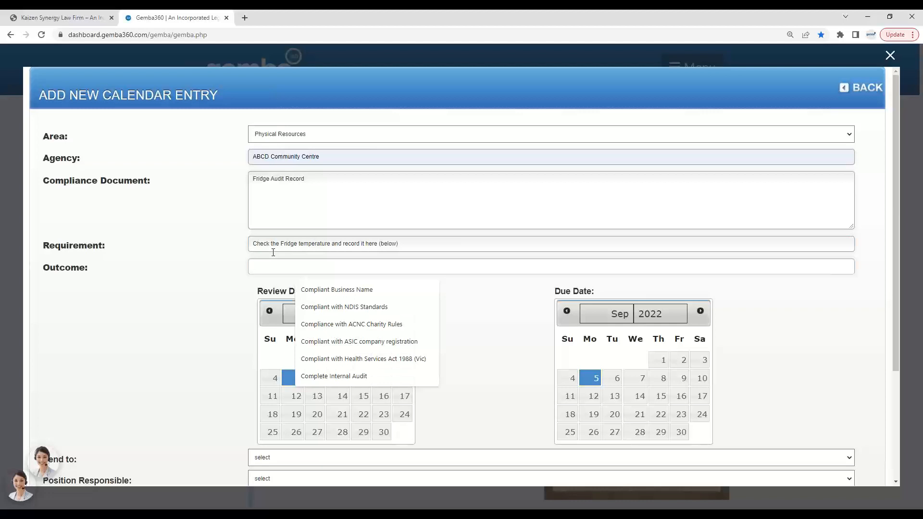
pyautogui.write('Safety')
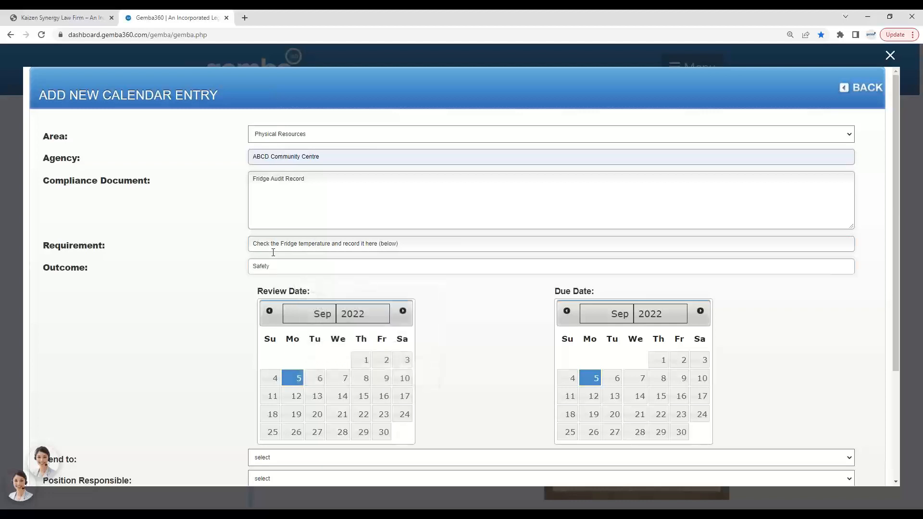
pyautogui.write(' compliance of fridge for vaccines are checked')
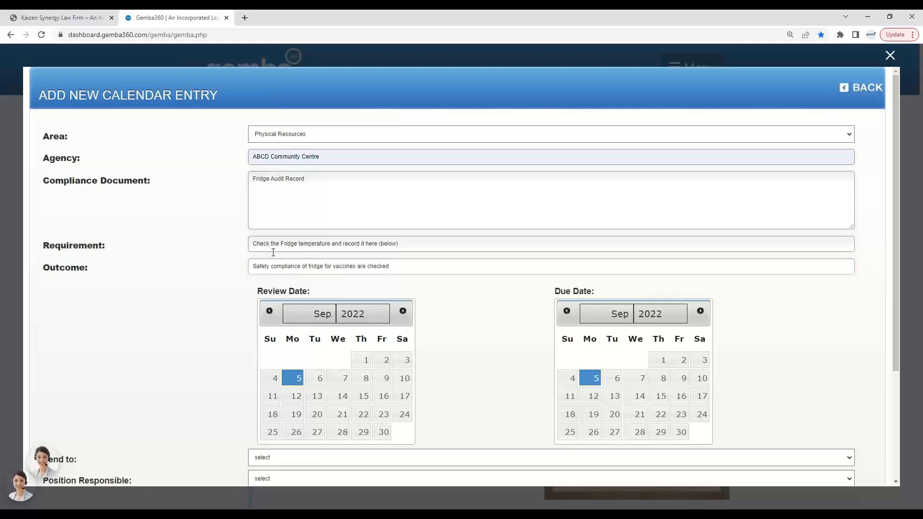
pyautogui.click(315, 380)
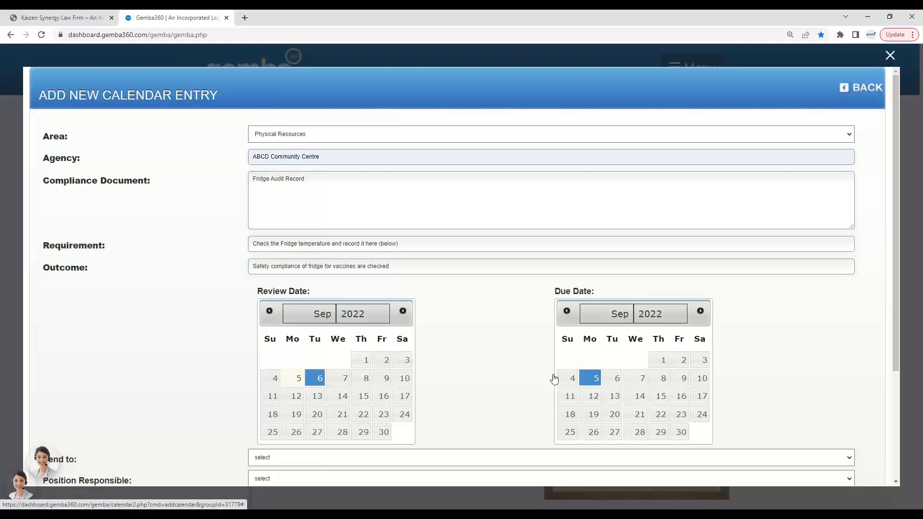
pyautogui.click(681, 397)
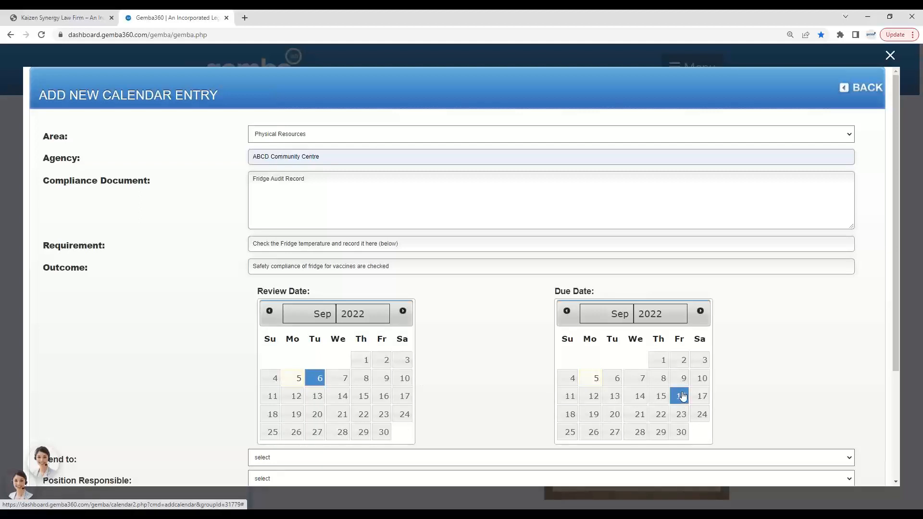
# Set both the entry's recipient and its responsible position to the CEO, and save the entry
pyautogui.scroll(-3, 685, 404)
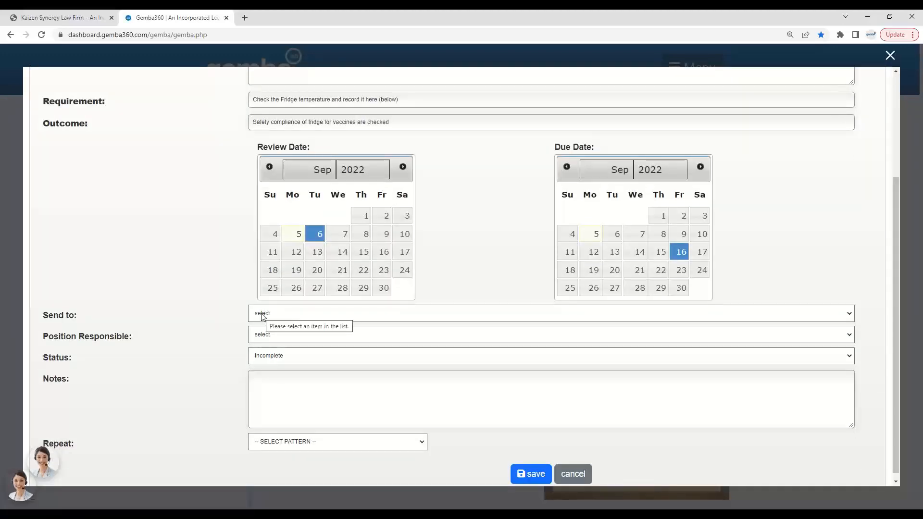
pyautogui.click(263, 314)
pyautogui.click(264, 330)
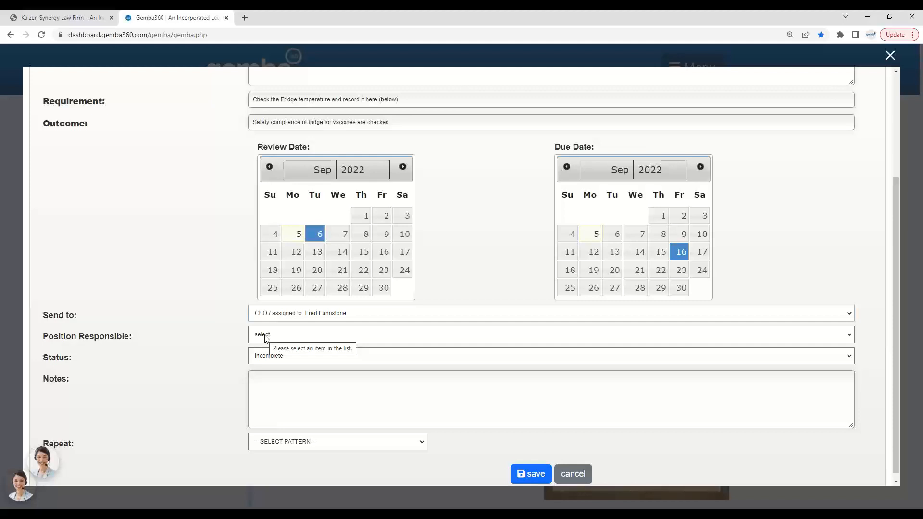
pyautogui.click(265, 336)
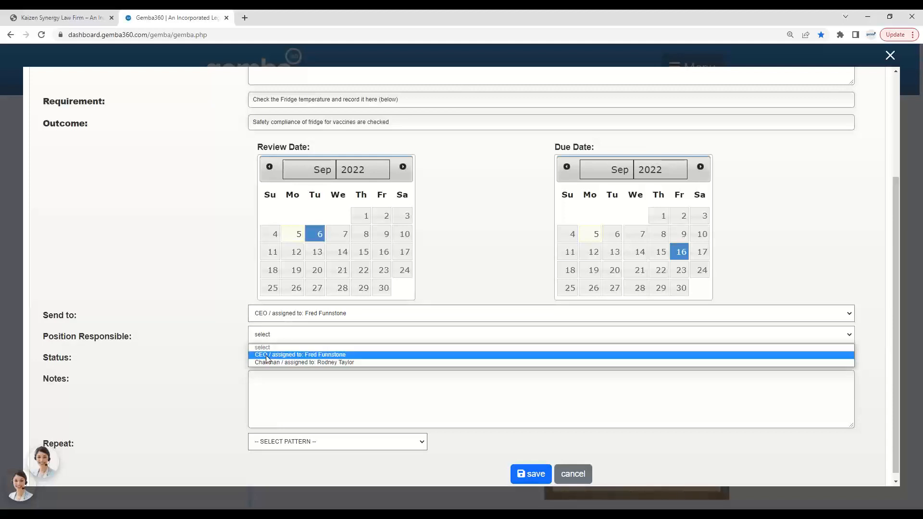
pyautogui.click(267, 356)
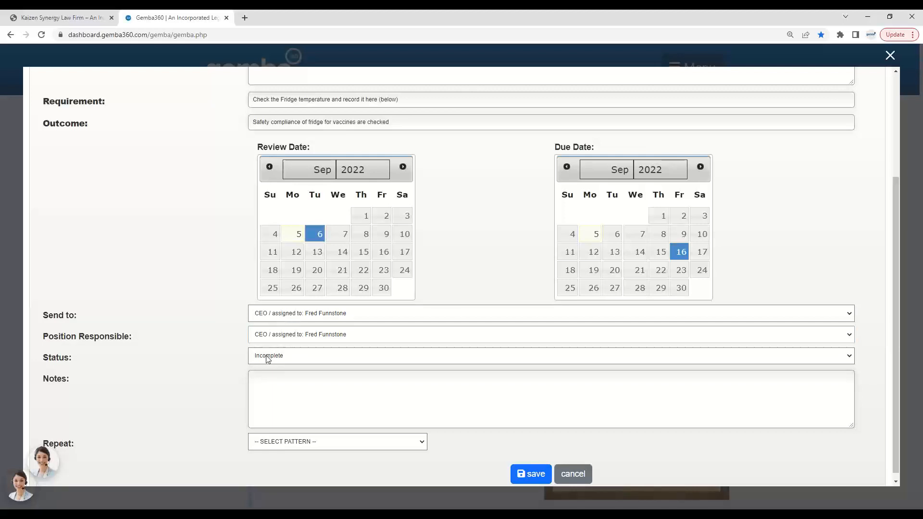
pyautogui.click(536, 475)
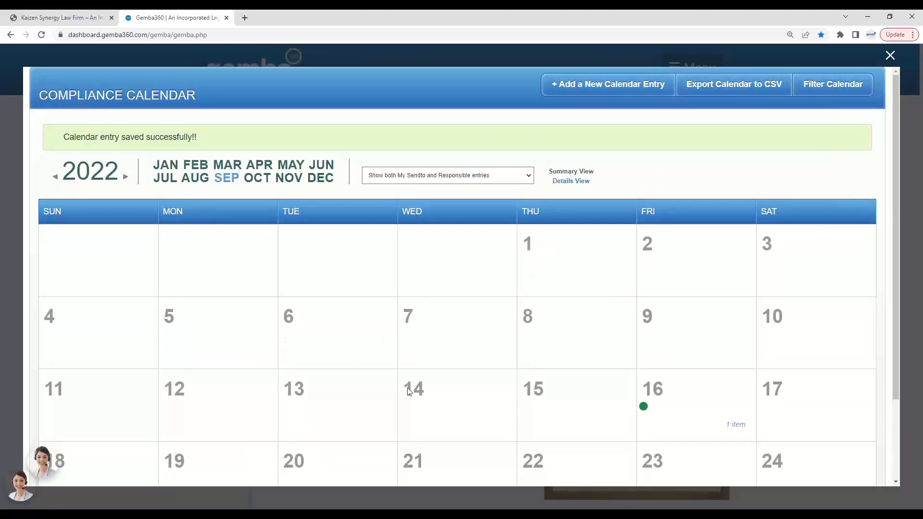
# Open the 16 September item in the calendar and examine its review date, due date, recipient and responsible position
pyautogui.scroll(-2, 709, 428)
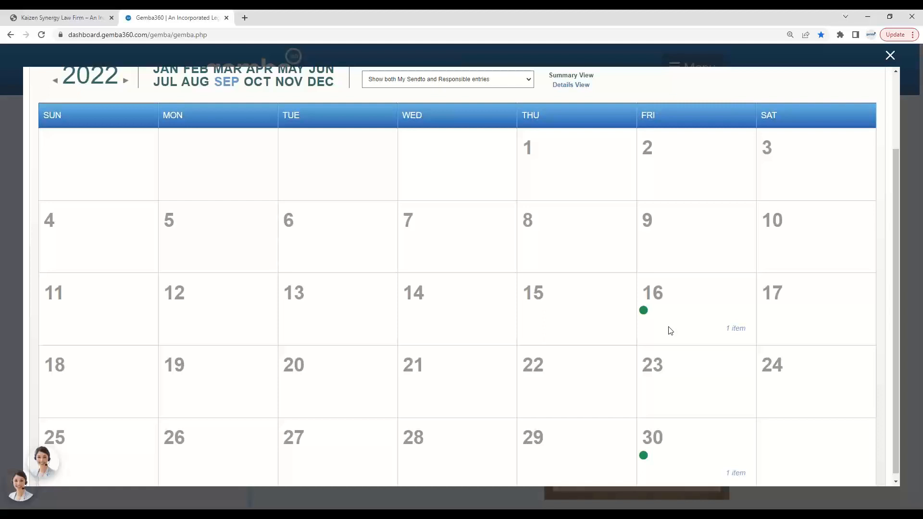
pyautogui.click(734, 331)
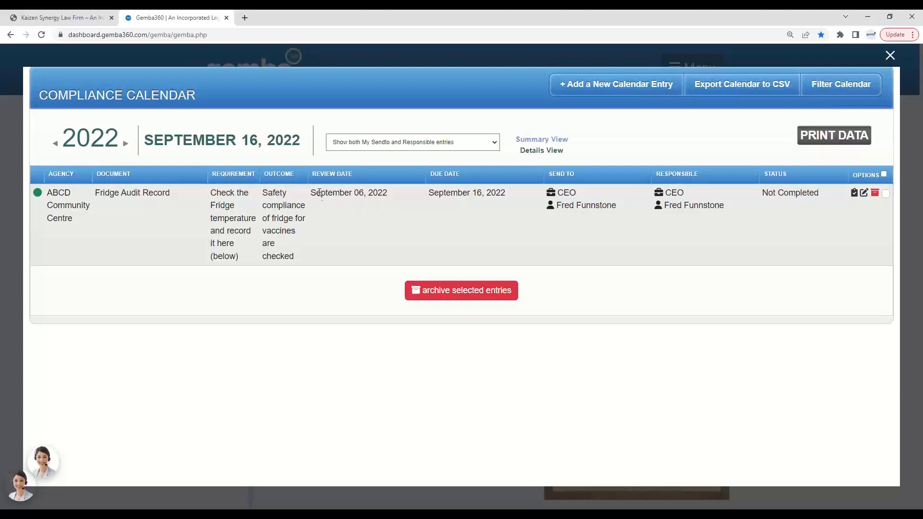
pyautogui.moveTo(309, 194); pyautogui.dragTo(396, 189)
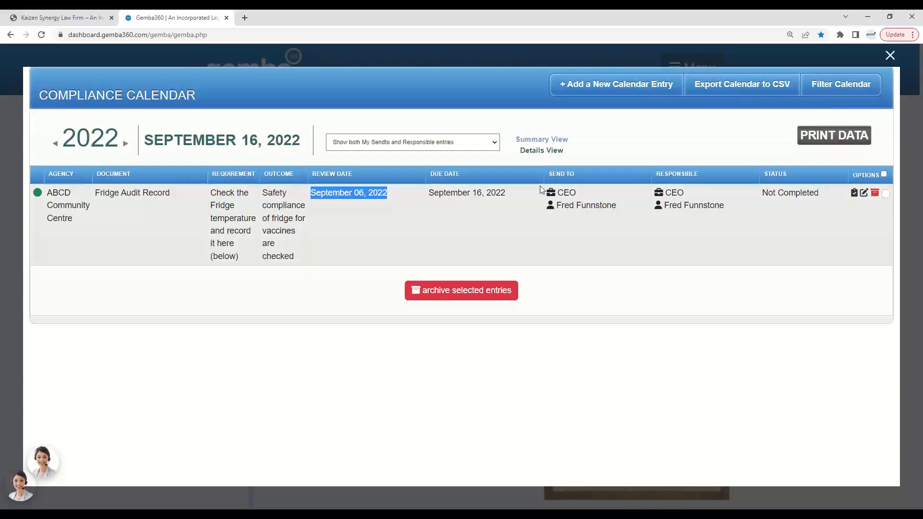
pyautogui.moveTo(554, 193); pyautogui.dragTo(622, 213)
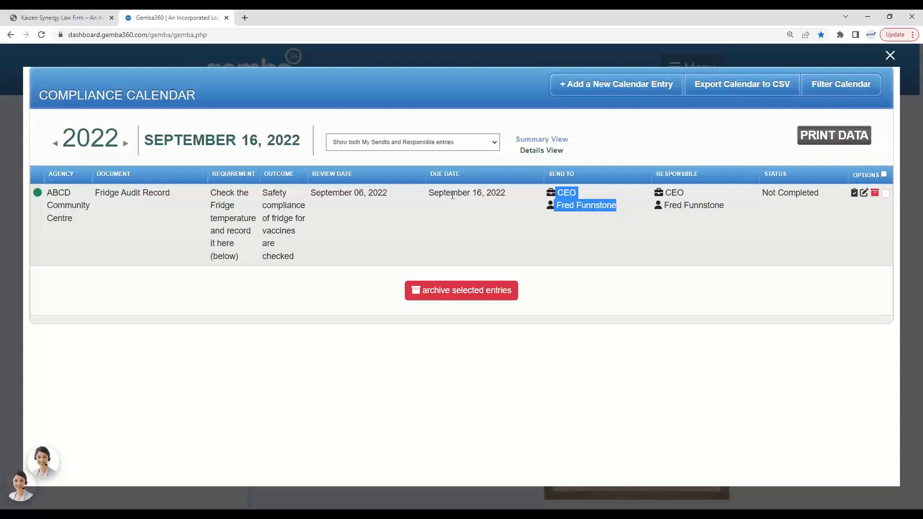
pyautogui.moveTo(426, 194); pyautogui.dragTo(507, 194)
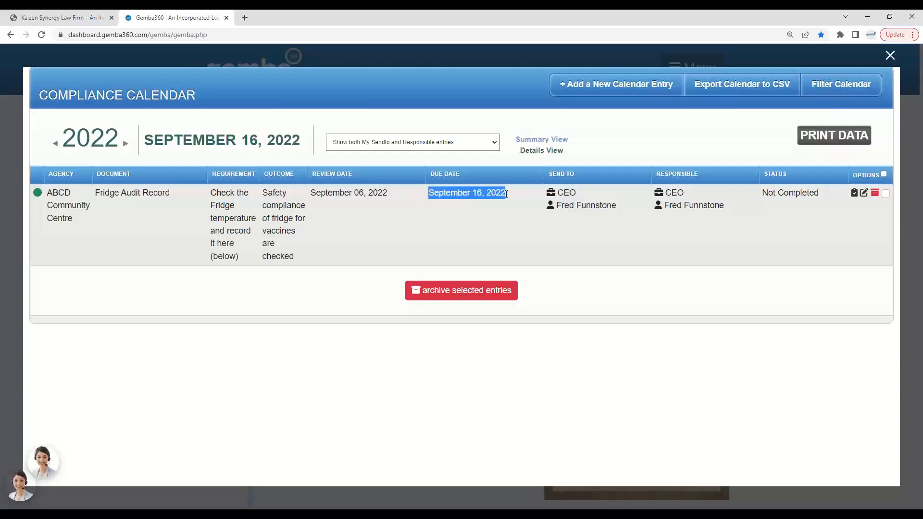
pyautogui.moveTo(665, 193); pyautogui.dragTo(735, 213)
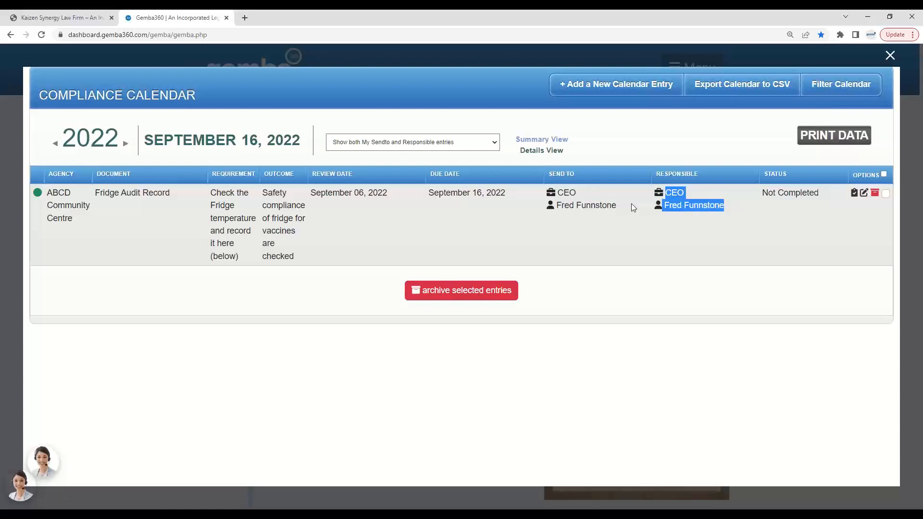
pyautogui.click(508, 192)
pyautogui.moveTo(508, 193); pyautogui.dragTo(429, 194)
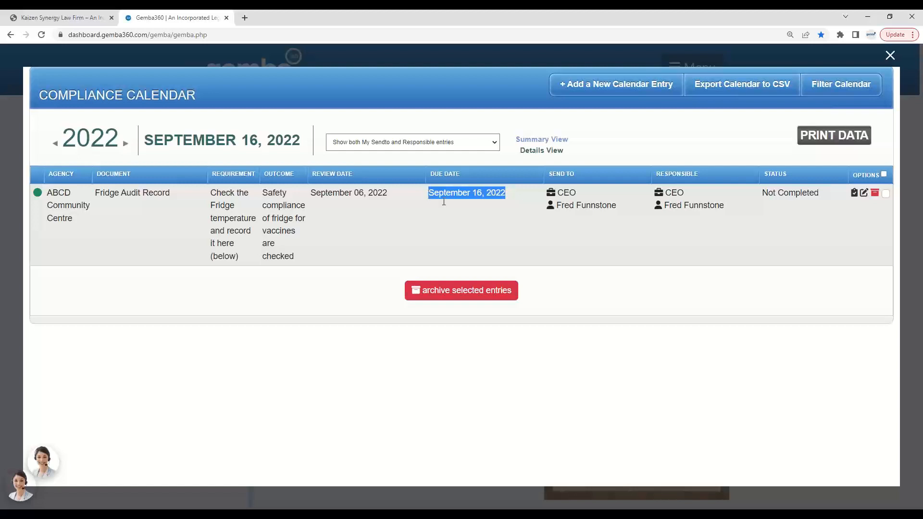
pyautogui.click(464, 194)
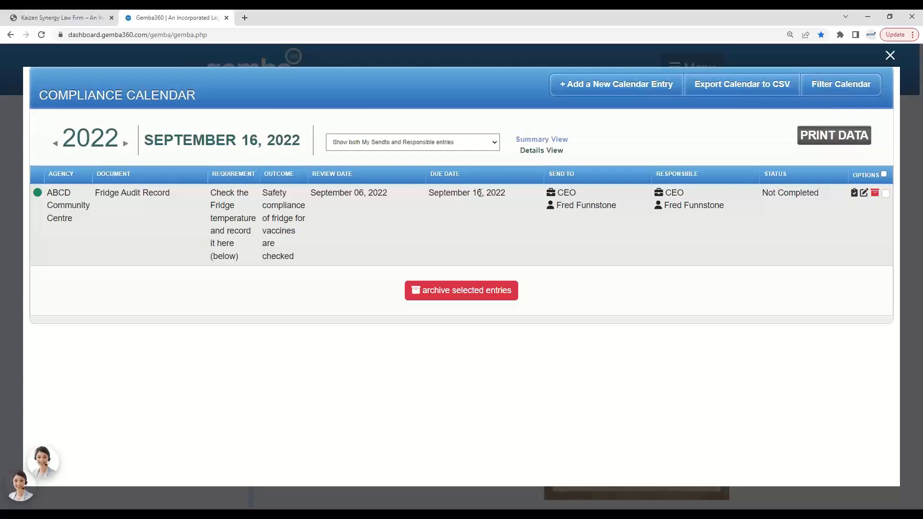
pyautogui.moveTo(506, 193); pyautogui.dragTo(430, 197)
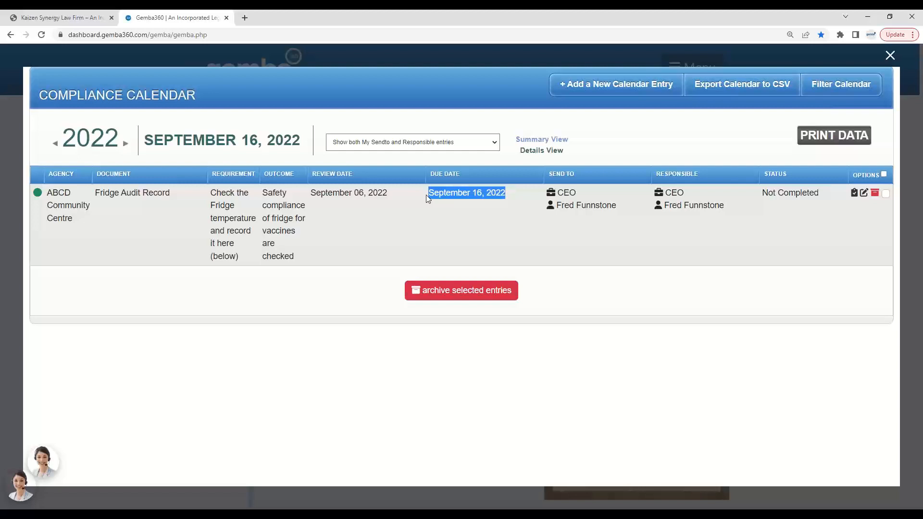
# Open the fridge audit entry for modification and enter the note "Fridge audit record is complete and temperature recorded is 10C"
pyautogui.click(863, 197)
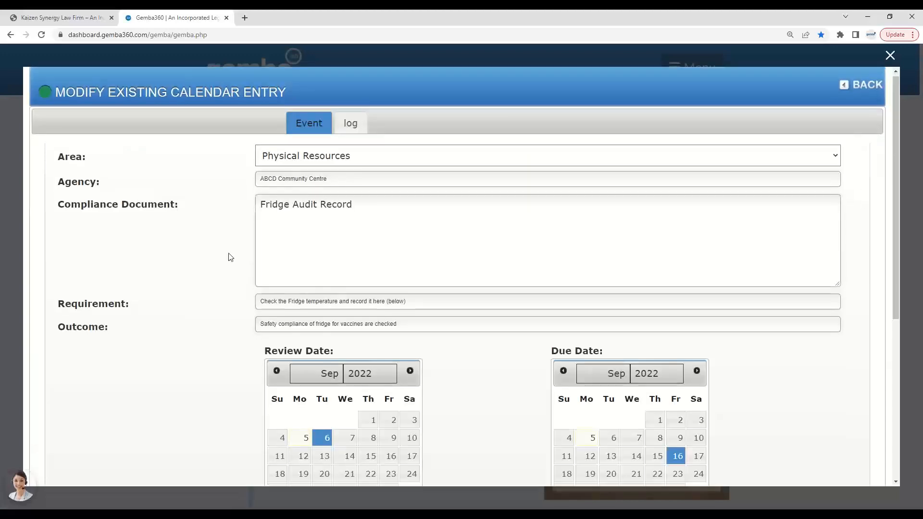
pyautogui.scroll(-5, 229, 255)
pyautogui.click(296, 333)
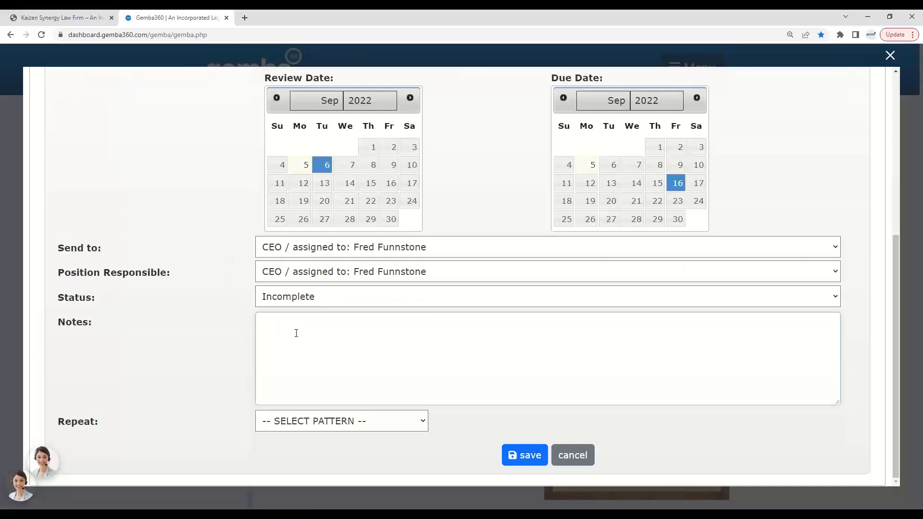
pyautogui.write('Fridge audit record is complete')
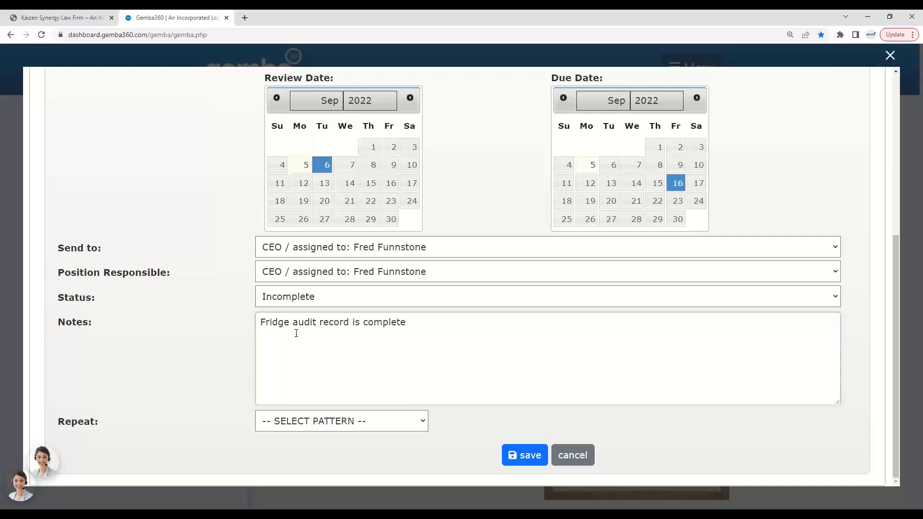
pyautogui.write(' and tem[perature recorded ')
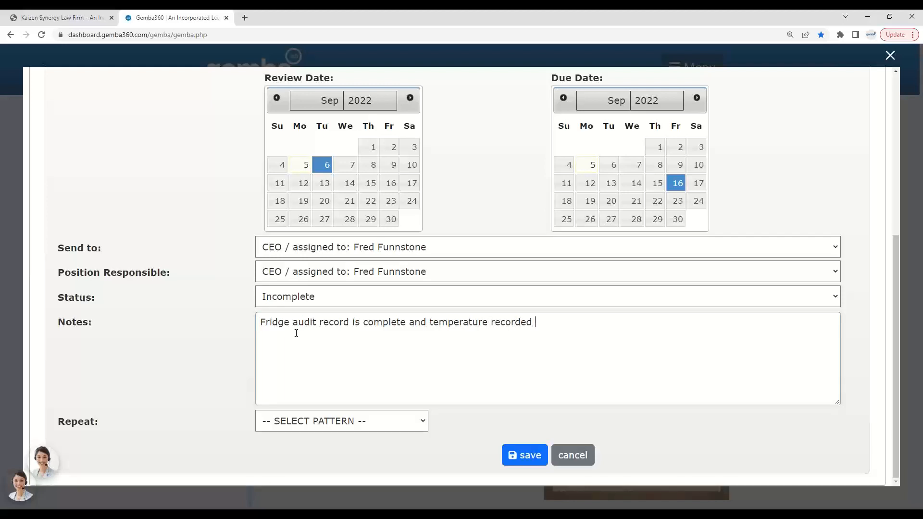
pyautogui.write('is 10')
pyautogui.write('C')
# Set the fridge audit entry's status to Completed and cancel the modification
pyautogui.click(300, 298)
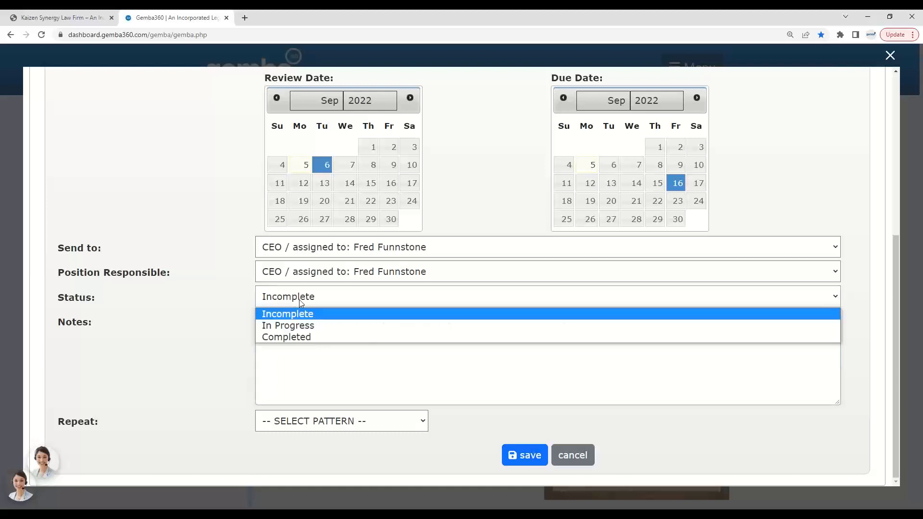
pyautogui.click(300, 336)
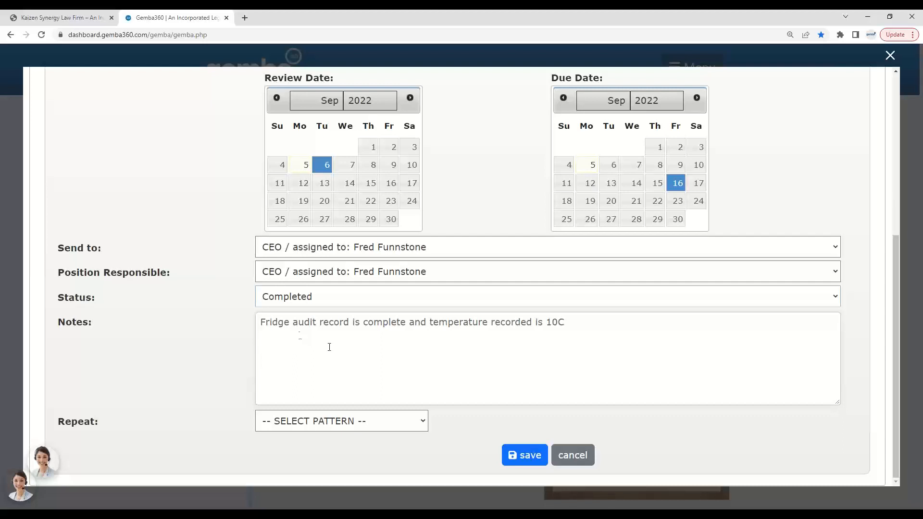
pyautogui.click(563, 456)
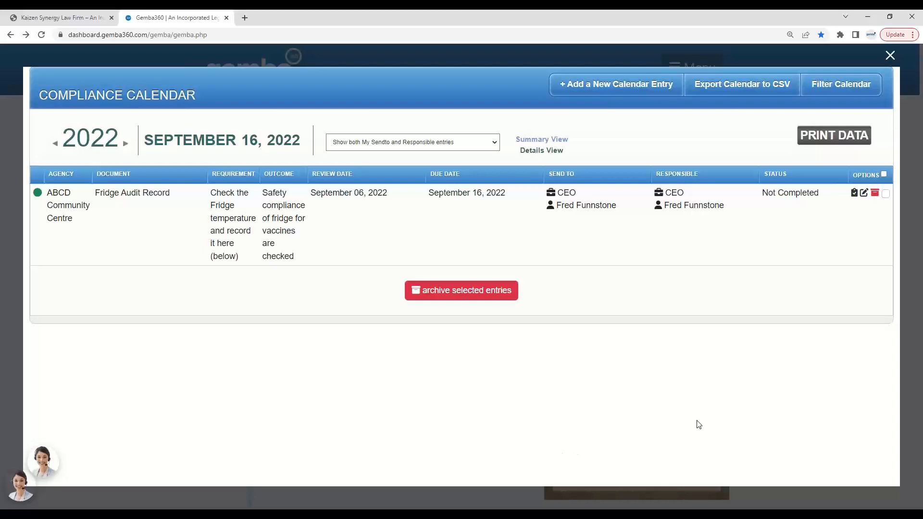
# Reopen the fridge audit entry for modification and set its repeat pattern to MONTHLY
pyautogui.click(864, 193)
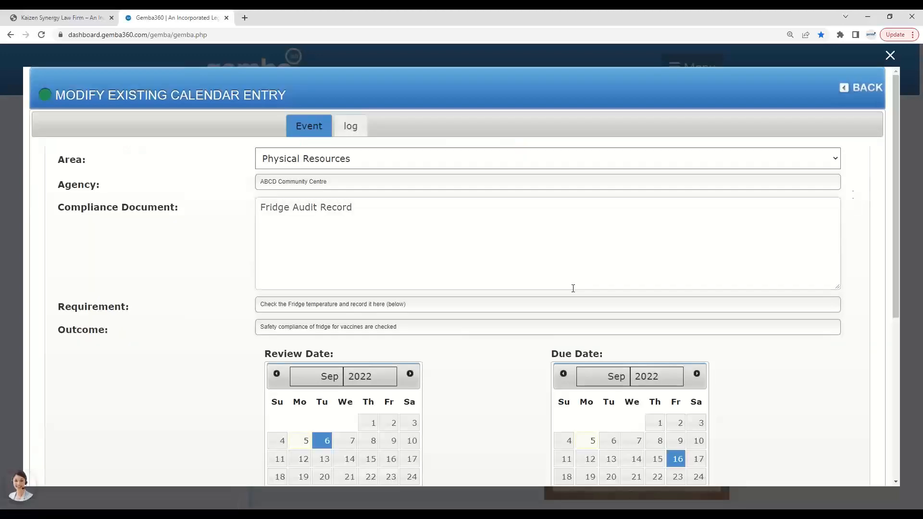
pyautogui.scroll(-5, 392, 361)
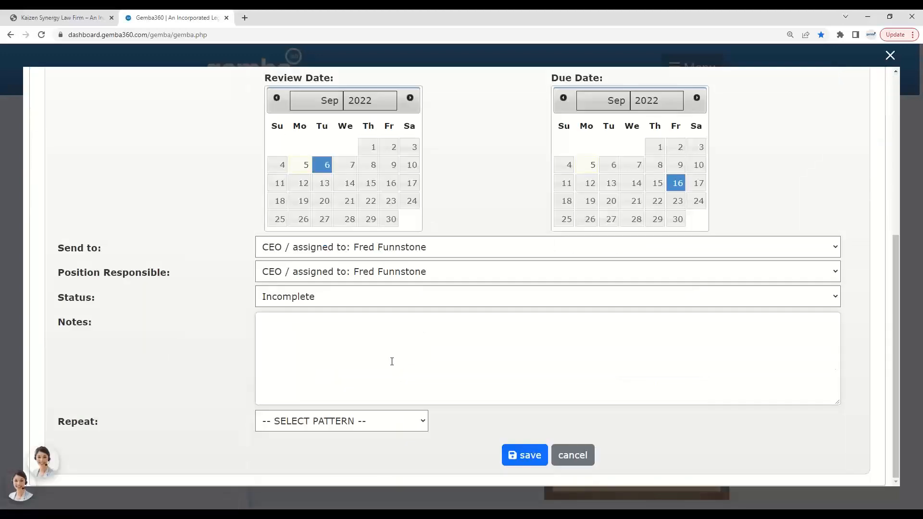
pyautogui.moveTo(58, 422); pyautogui.dragTo(99, 424)
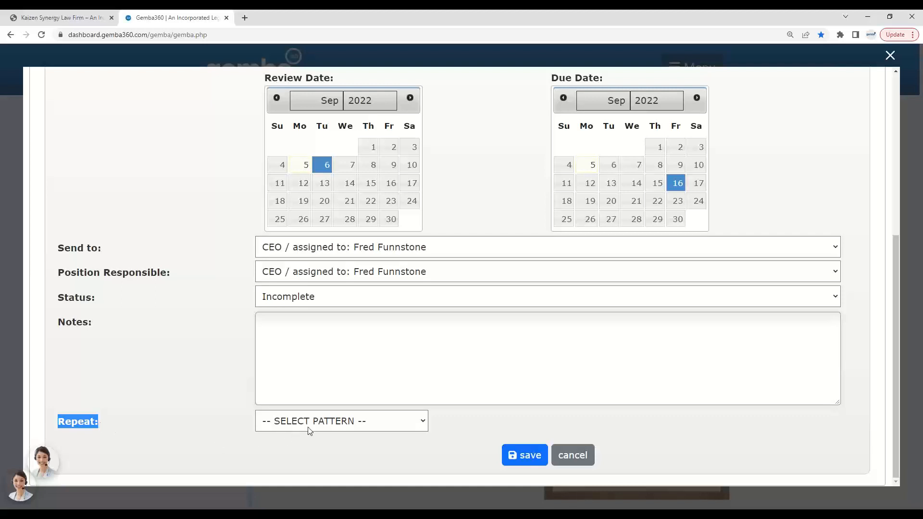
pyautogui.click(335, 422)
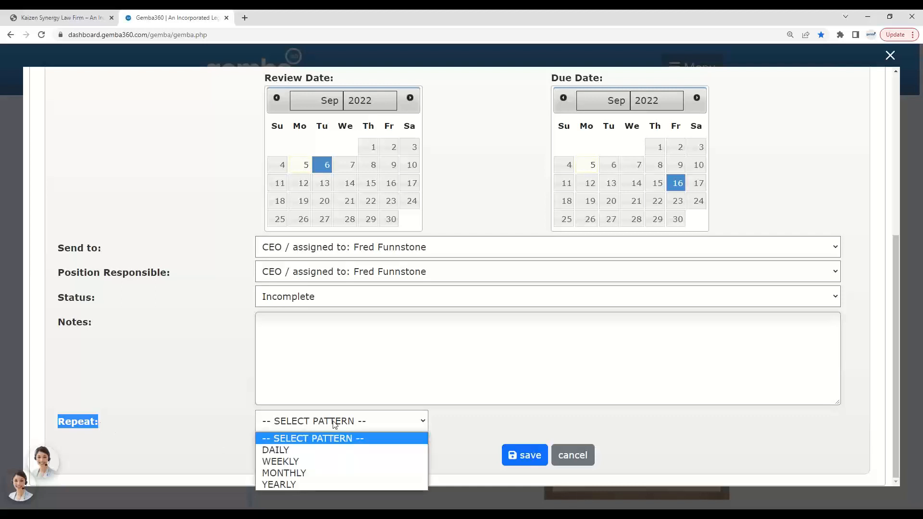
pyautogui.click(308, 472)
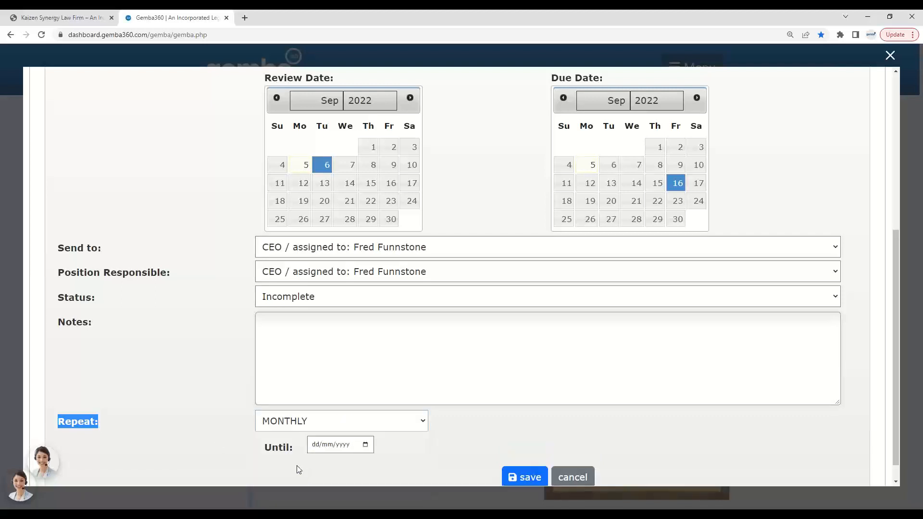
pyautogui.click(366, 446)
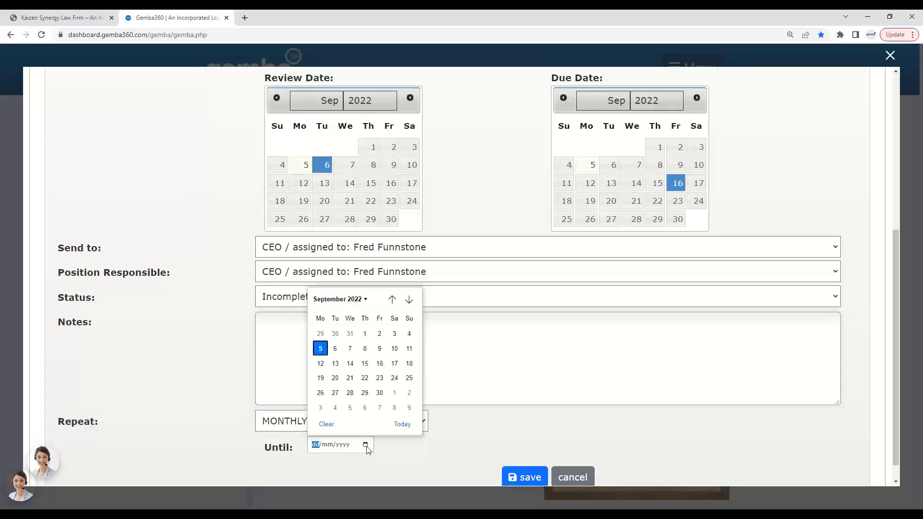
pyautogui.click(415, 453)
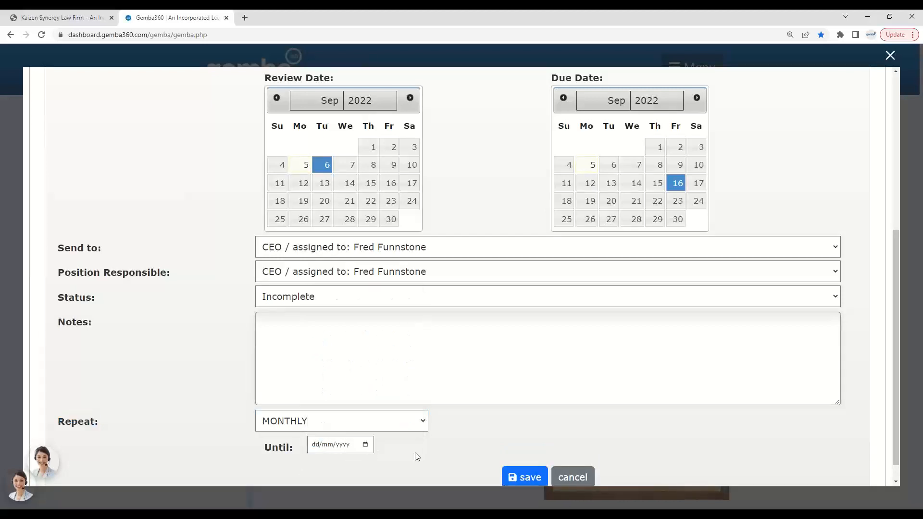
# Set the monthly repeat of the fridge audit entry to run until 5 March 2025
pyautogui.click(366, 445)
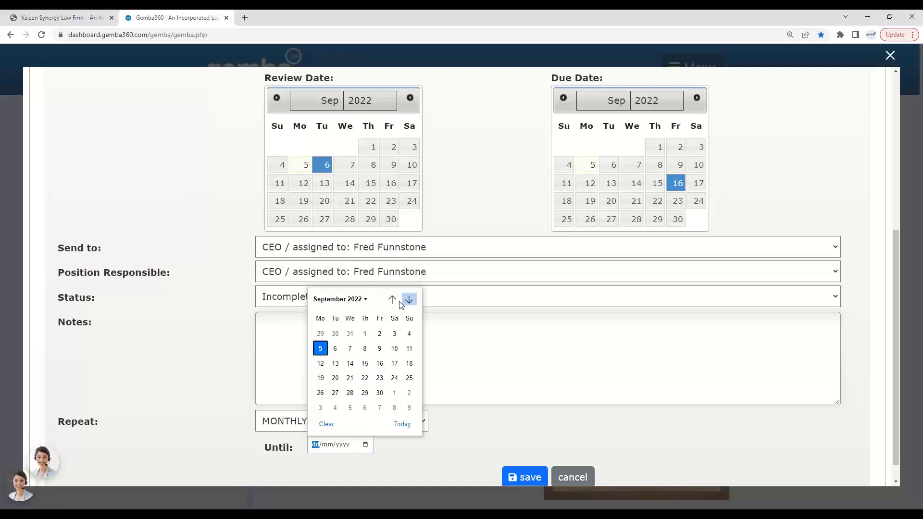
pyautogui.click(368, 301)
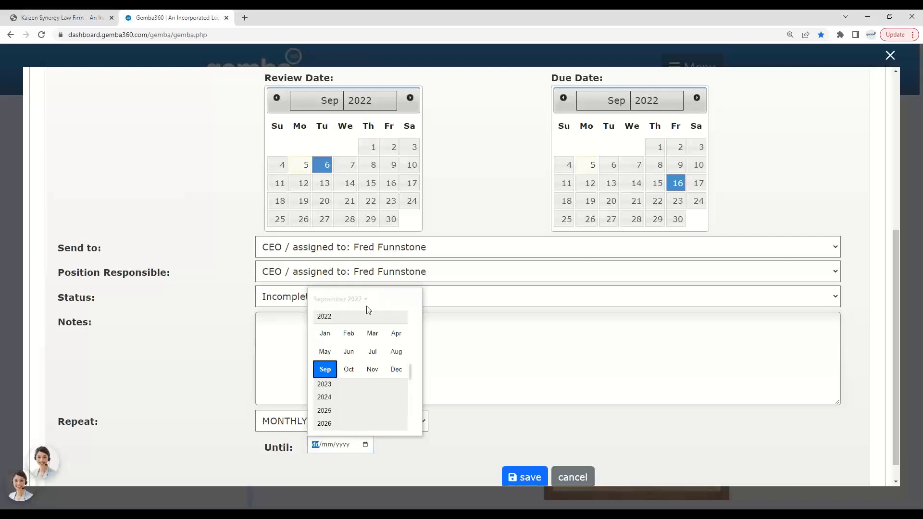
pyautogui.click(340, 412)
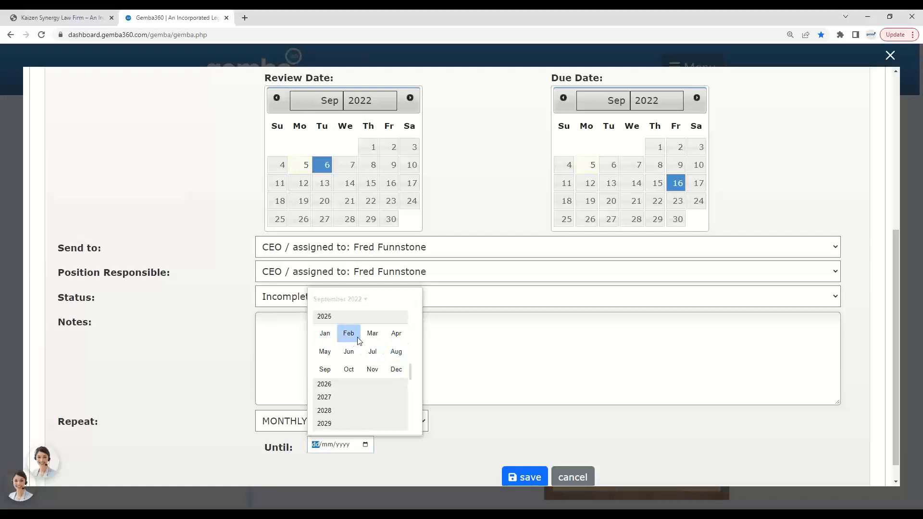
pyautogui.click(371, 336)
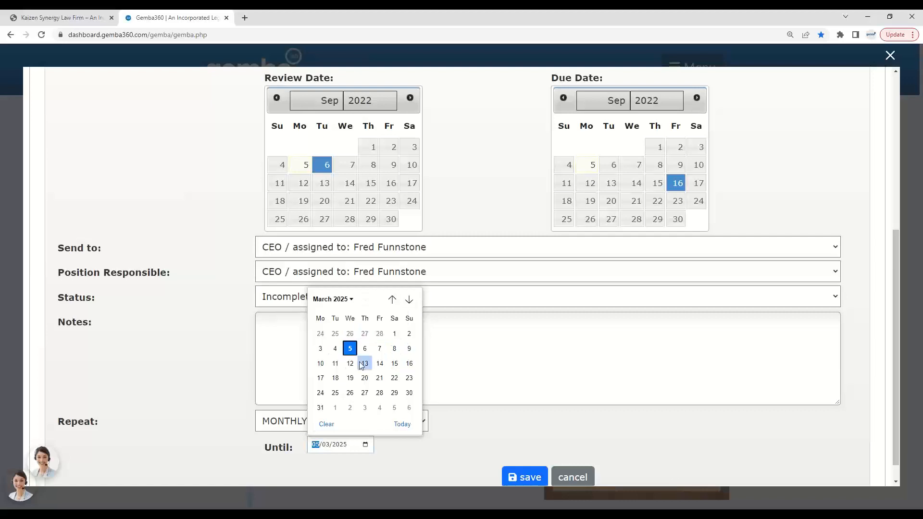
pyautogui.click(389, 450)
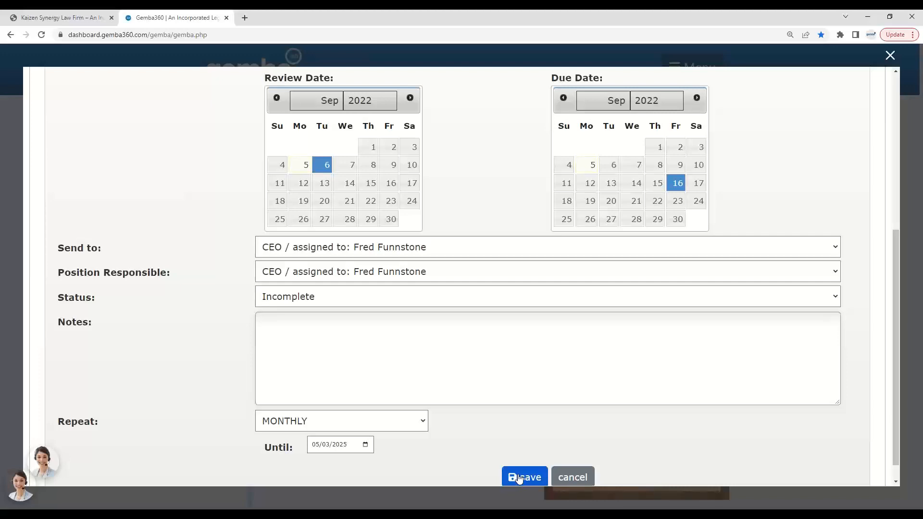
# Look over the fridge audit entry's details and dates, and close the Compliance Calendar without saving
pyautogui.scroll(6, 386, 435)
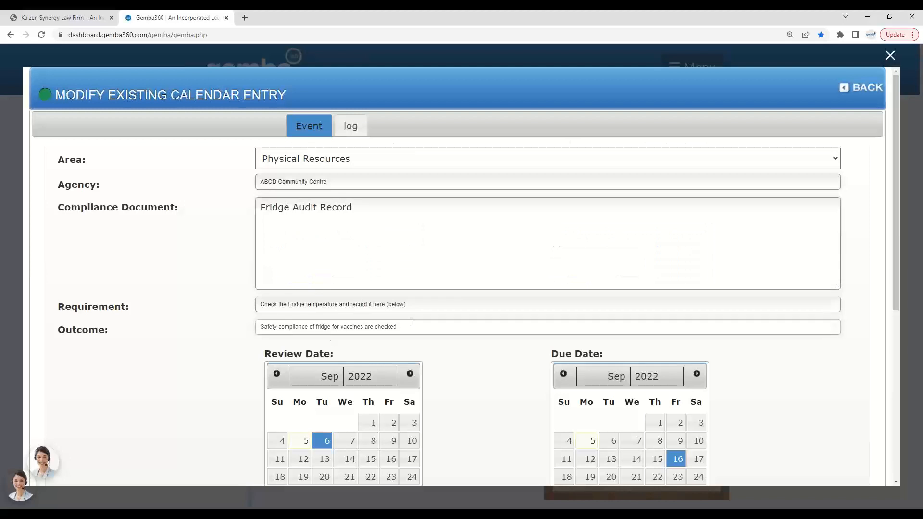
pyautogui.scroll(-2, 441, 384)
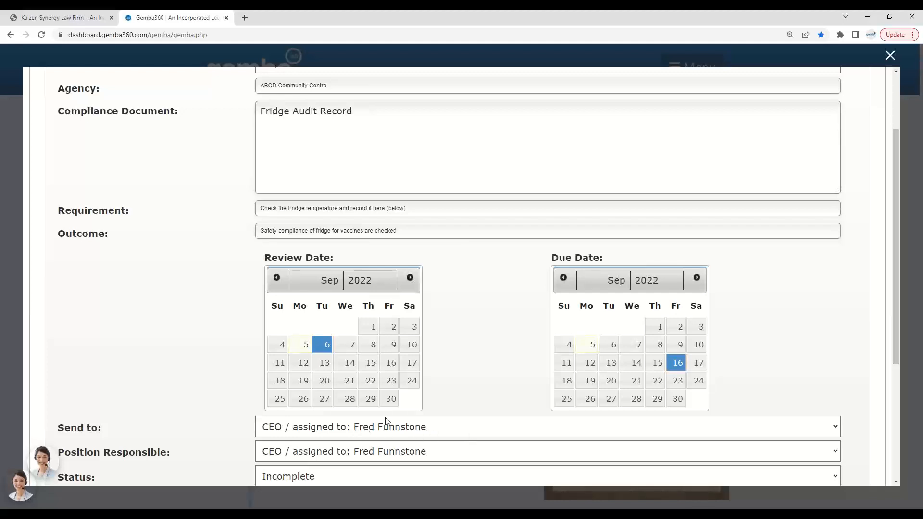
pyautogui.click(890, 55)
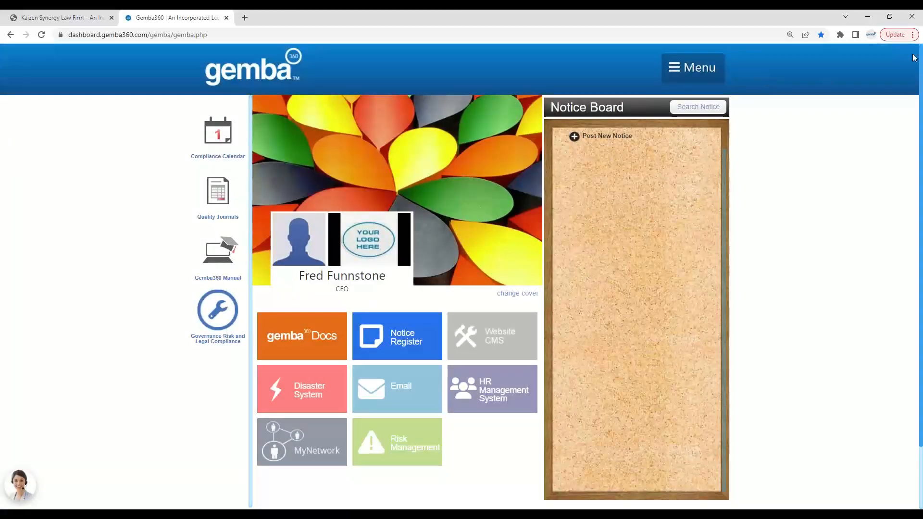
# Replace the first and last names in the CEO's profile under User Management, and close the profile without saving
pyautogui.click(710, 72)
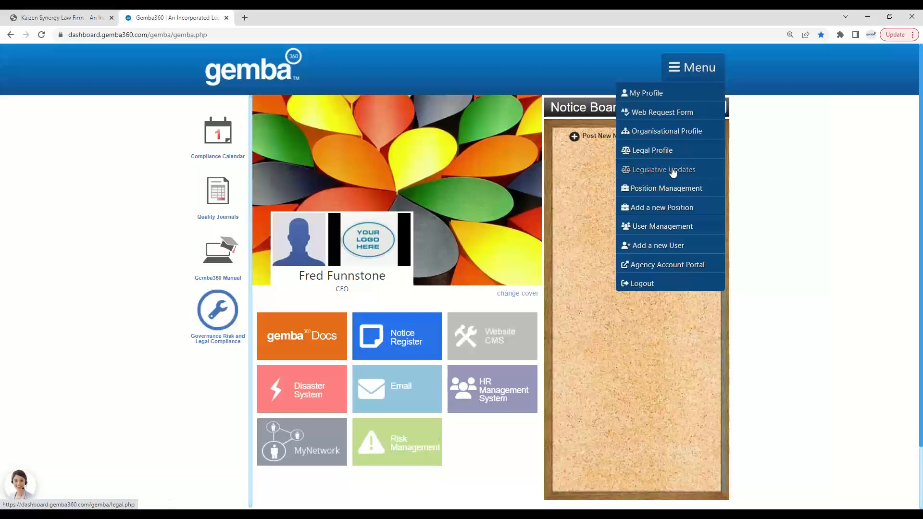
pyautogui.click(673, 226)
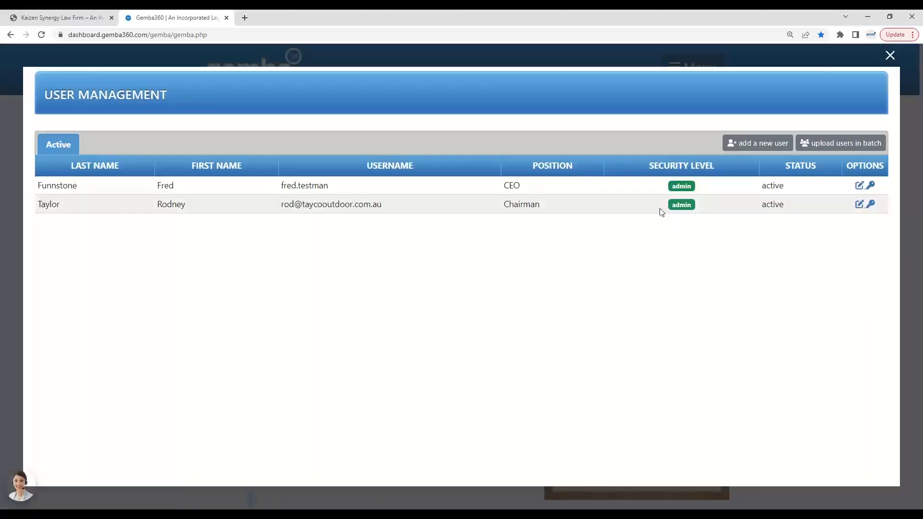
pyautogui.click(859, 186)
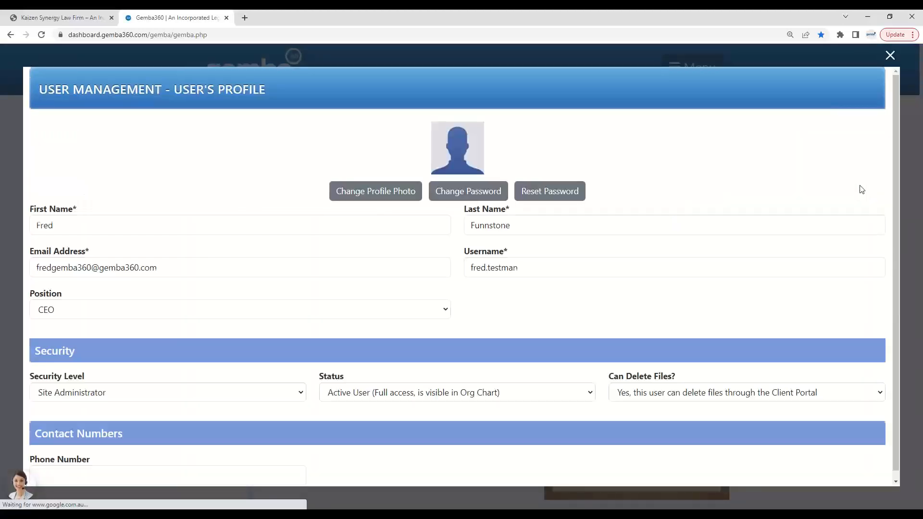
pyautogui.moveTo(88, 224); pyautogui.dragTo(1, 217)
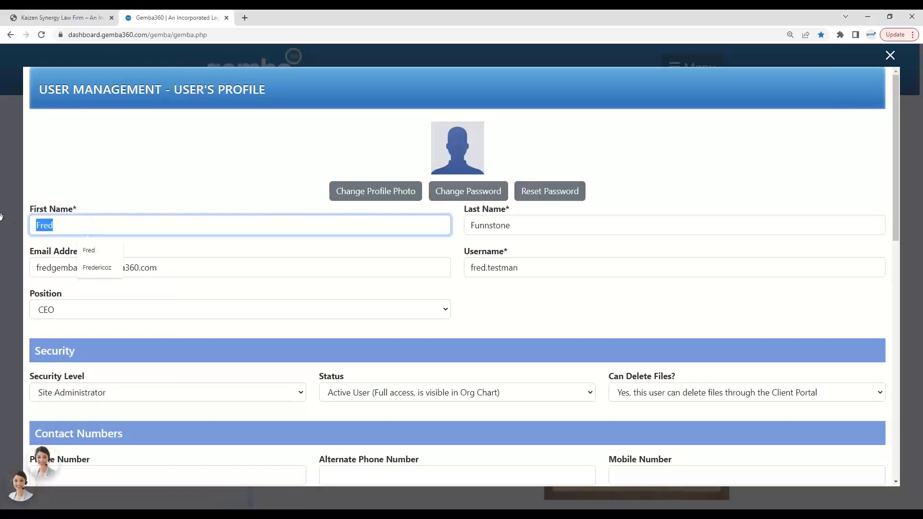
pyautogui.write('Bar')
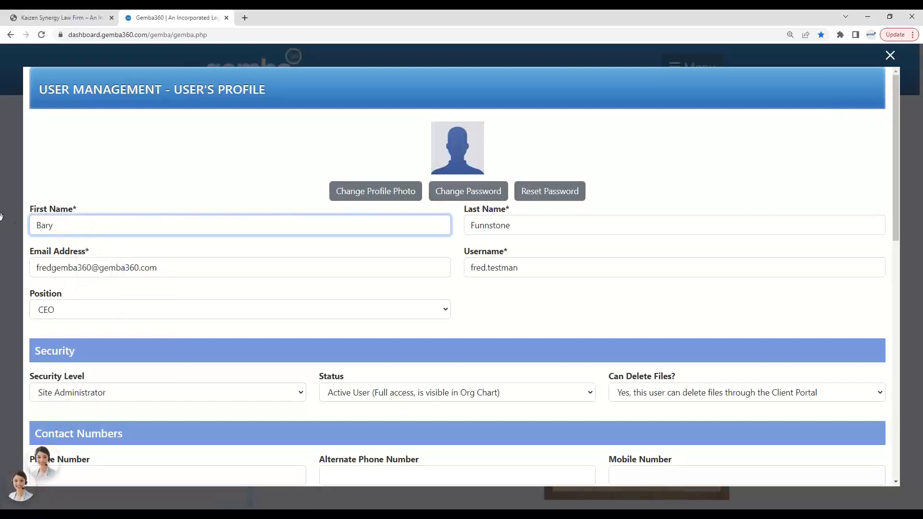
pyautogui.write('ney')
pyautogui.press('Tab')
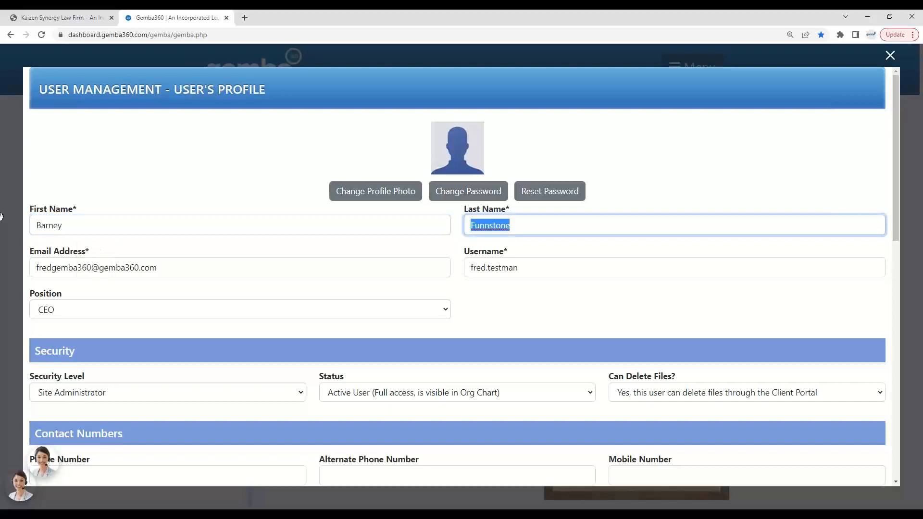
pyautogui.write('Ruuuble')
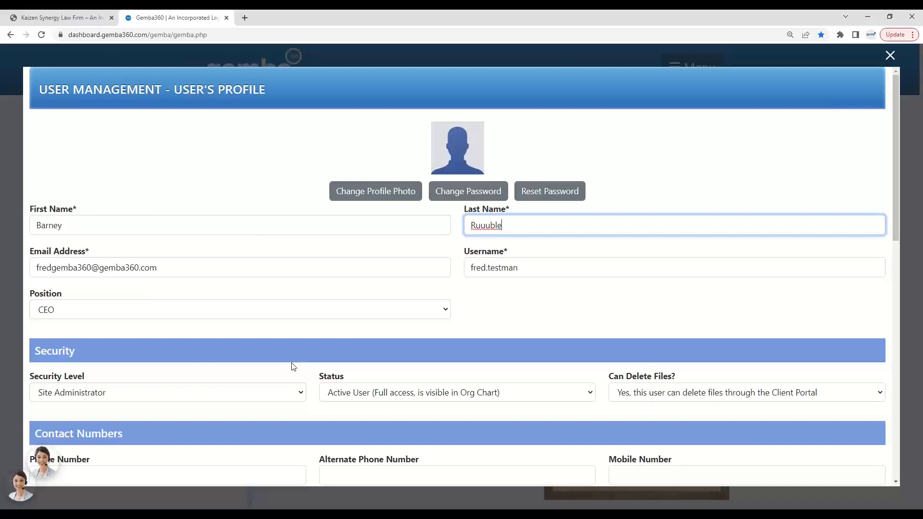
pyautogui.click(891, 56)
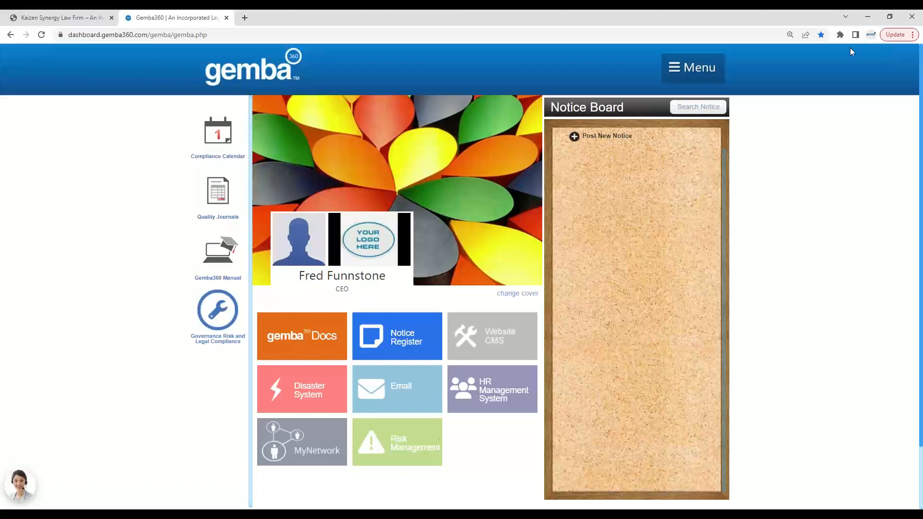
# Open the Legal Support Desk live chat from the dashboard
pyautogui.click(31, 495)
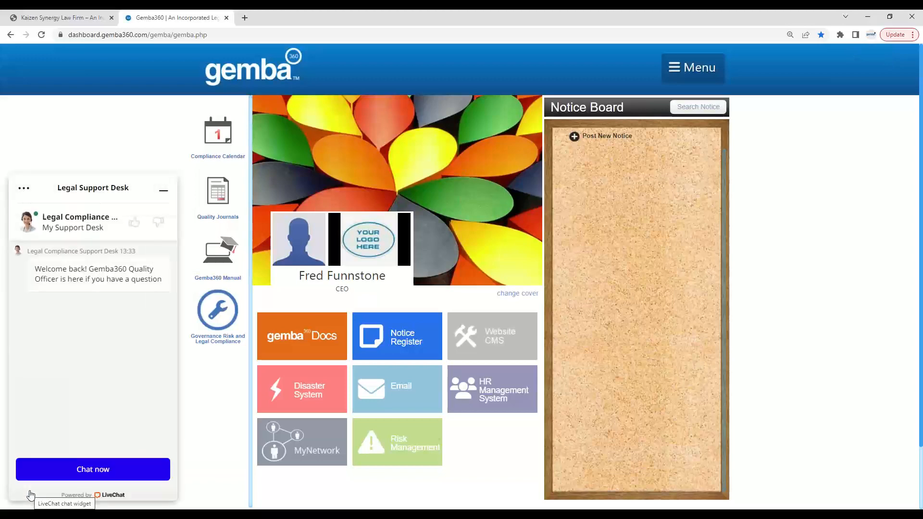